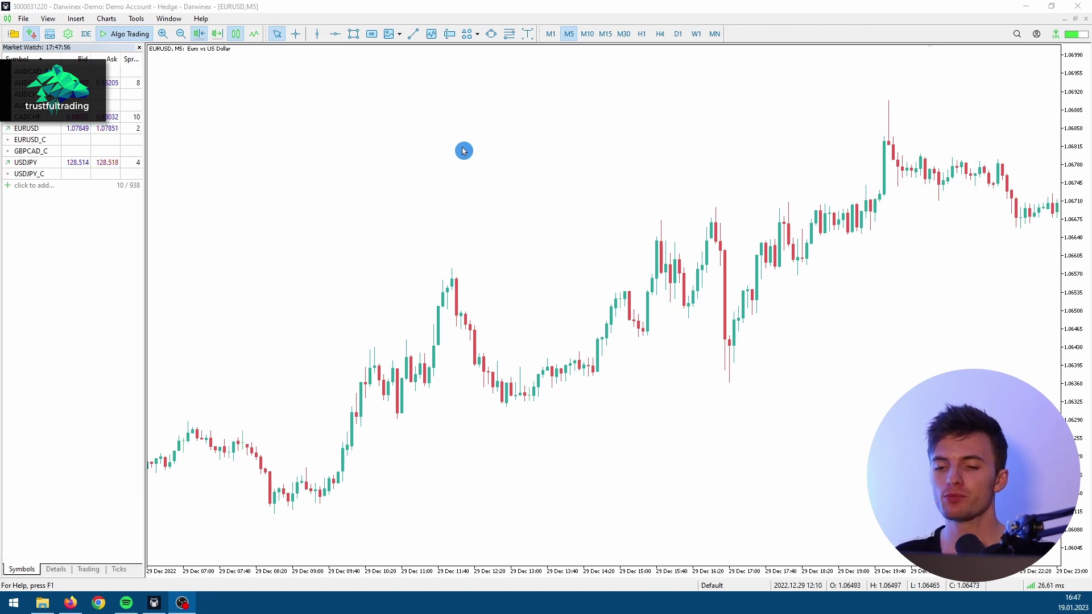
# Draw a green rectangle over the 09:50 candles and a red horizontal line through the mid-chart consolidation
pyautogui.click(353, 34)
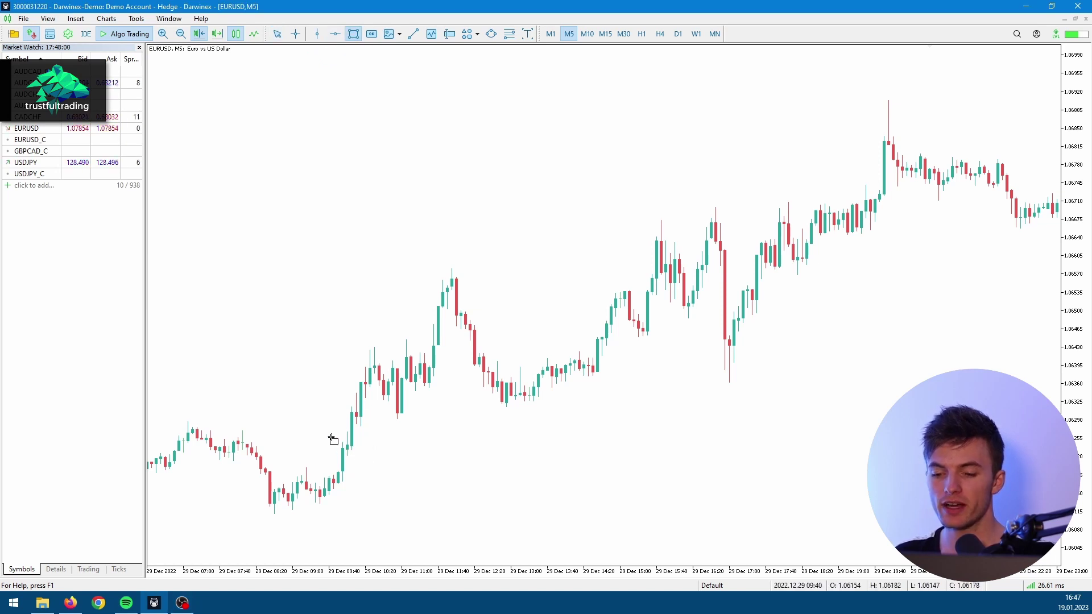
pyautogui.moveTo(331, 438); pyautogui.dragTo(363, 463)
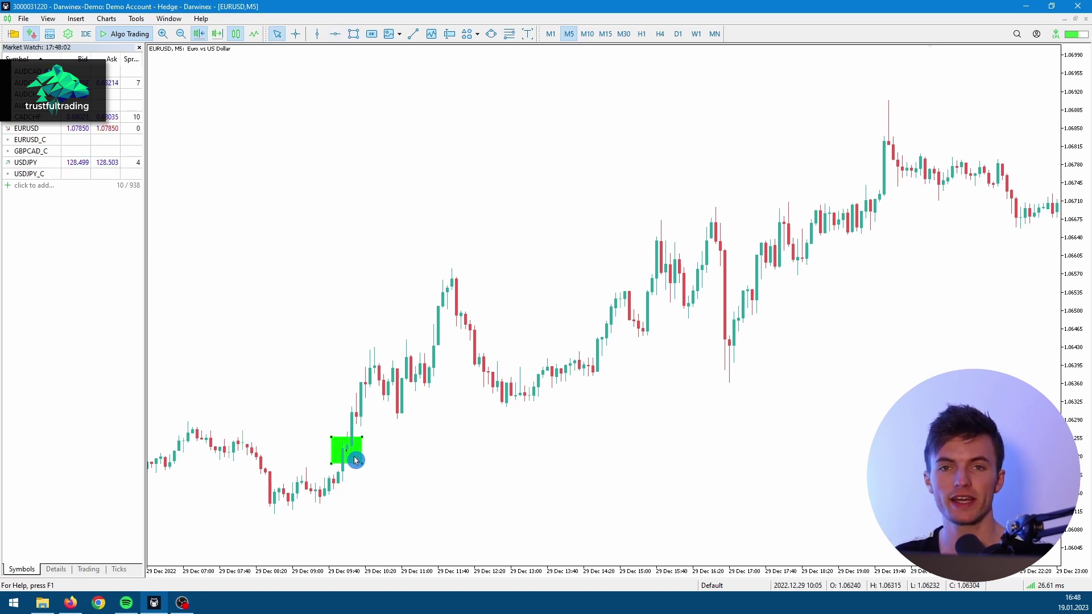
pyautogui.click(335, 33)
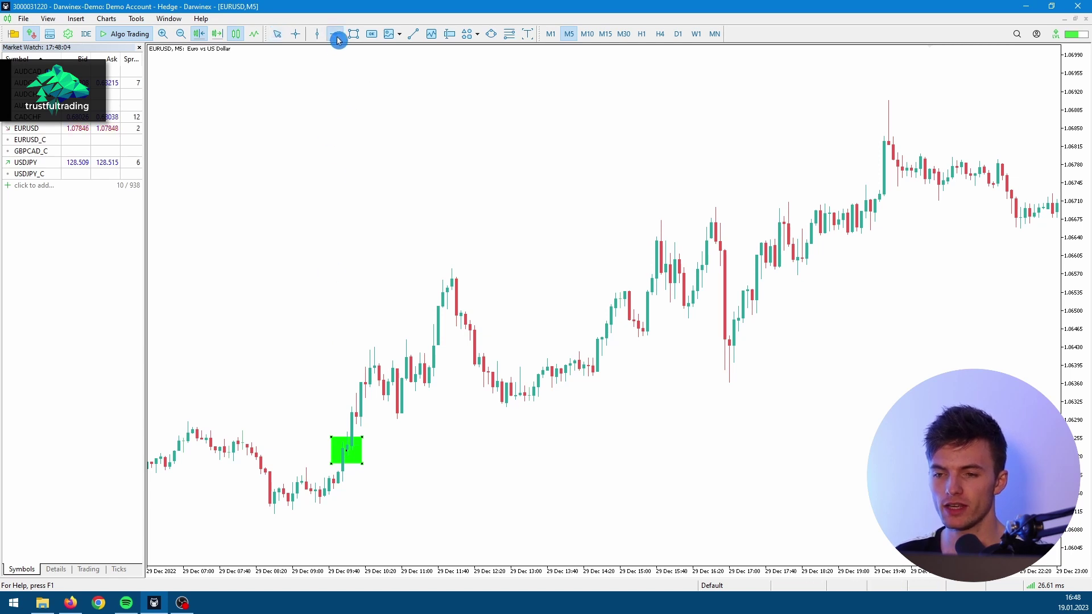
pyautogui.moveTo(425, 430); pyautogui.dragTo(399, 540)
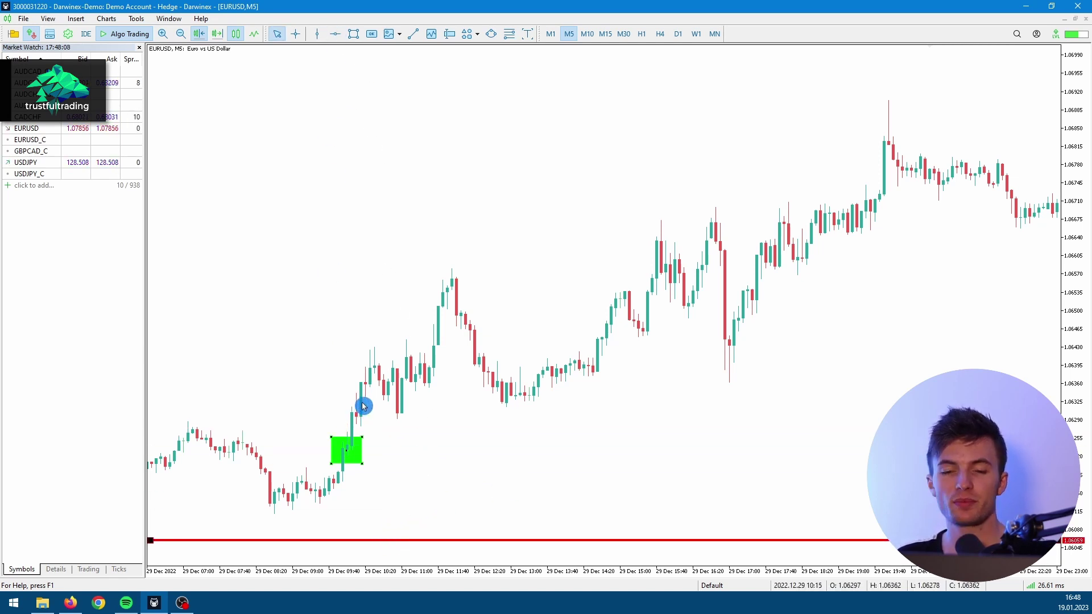
pyautogui.moveTo(410, 542); pyautogui.dragTo(424, 471)
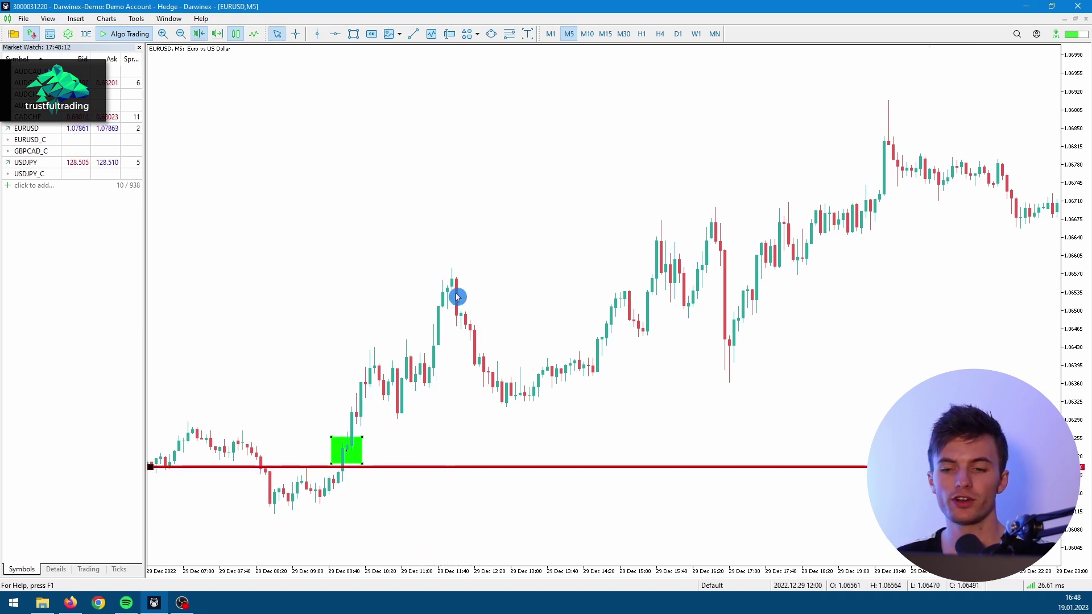
pyautogui.moveTo(455, 470); pyautogui.dragTo(466, 379)
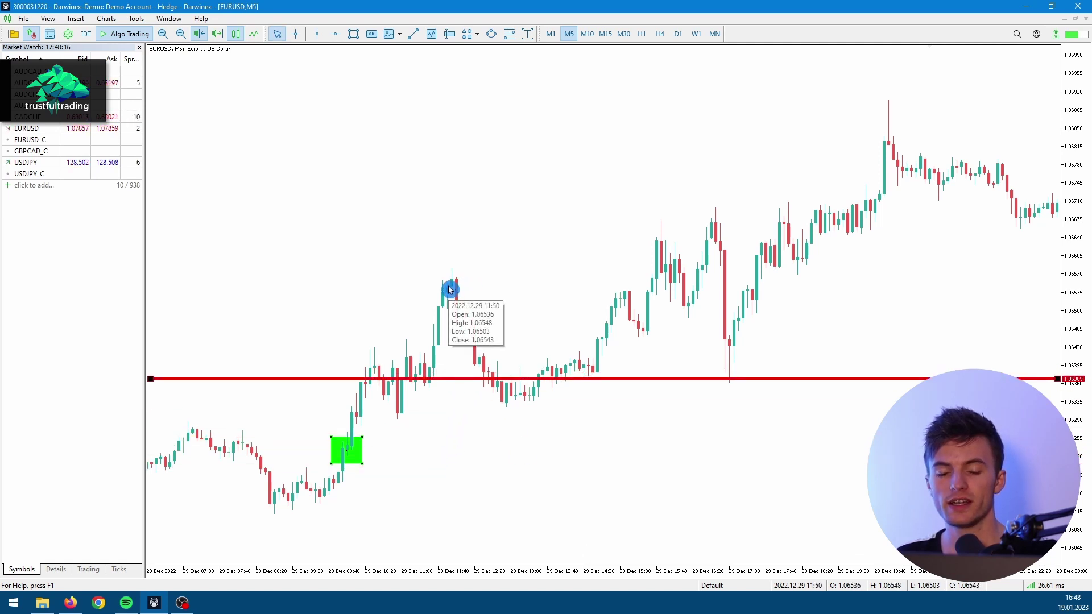
pyautogui.moveTo(449, 288)
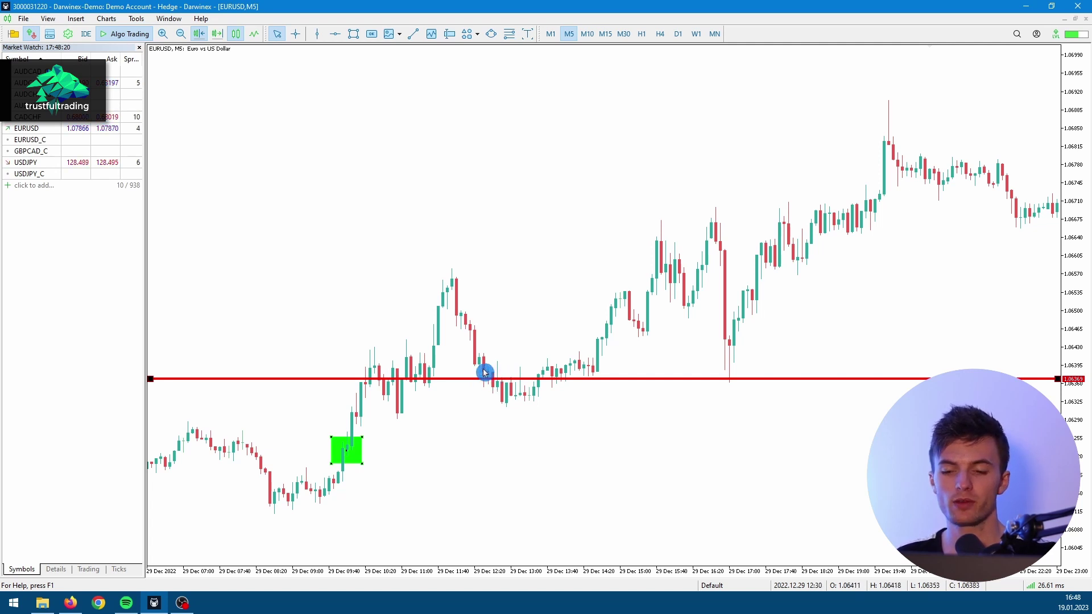
pyautogui.click(353, 34)
# Draw another rectangle around the candles beside the horizontal line
pyautogui.moveTo(477, 367); pyautogui.dragTo(506, 402)
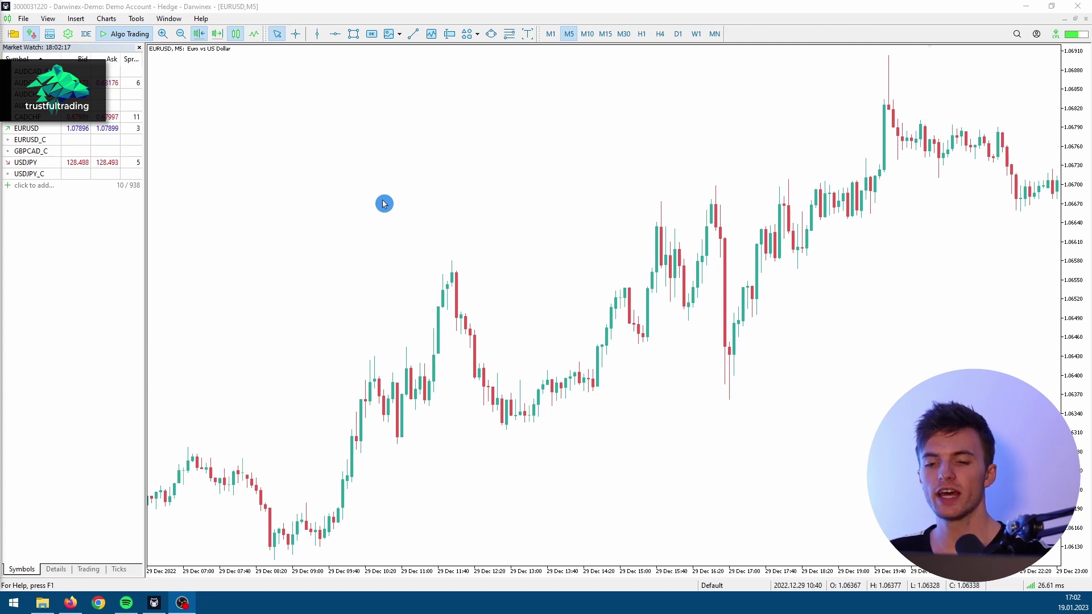
pyautogui.click(354, 33)
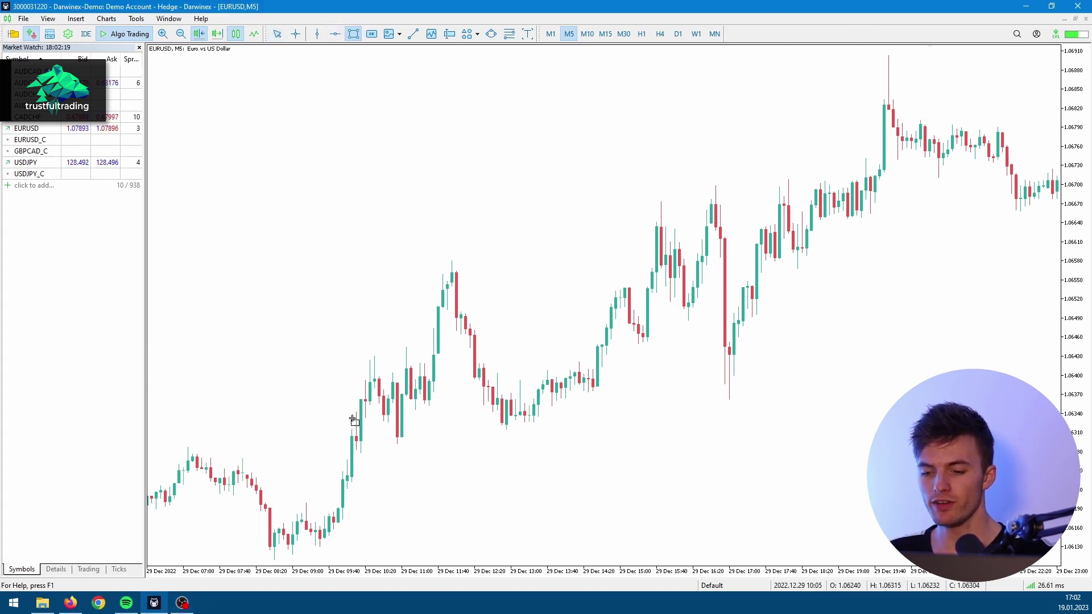
pyautogui.moveTo(333, 463); pyautogui.dragTo(361, 490)
pyautogui.rightClick(352, 477)
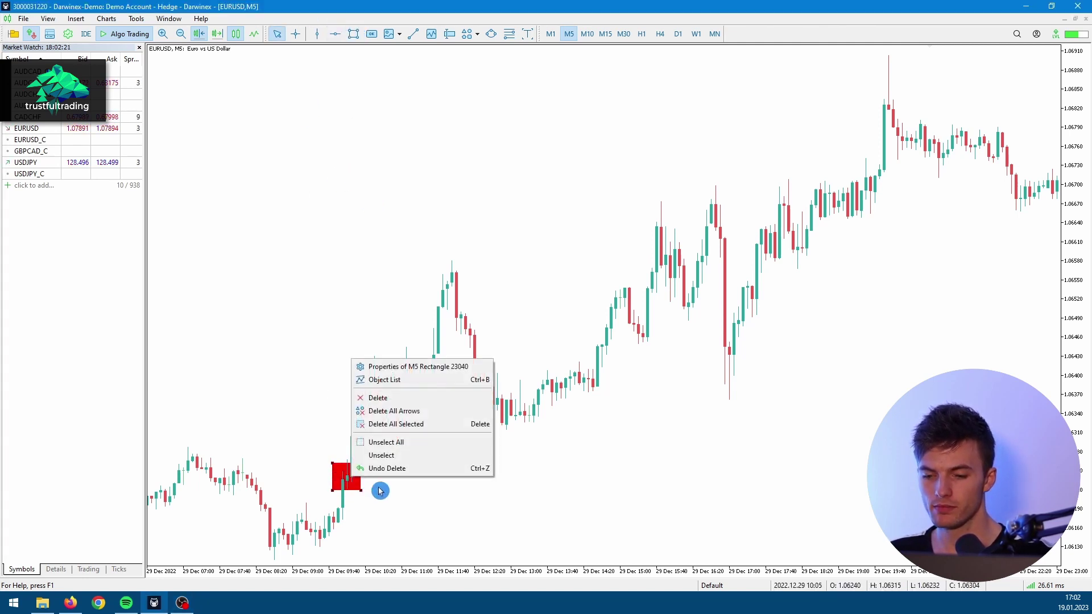
pyautogui.click(418, 366)
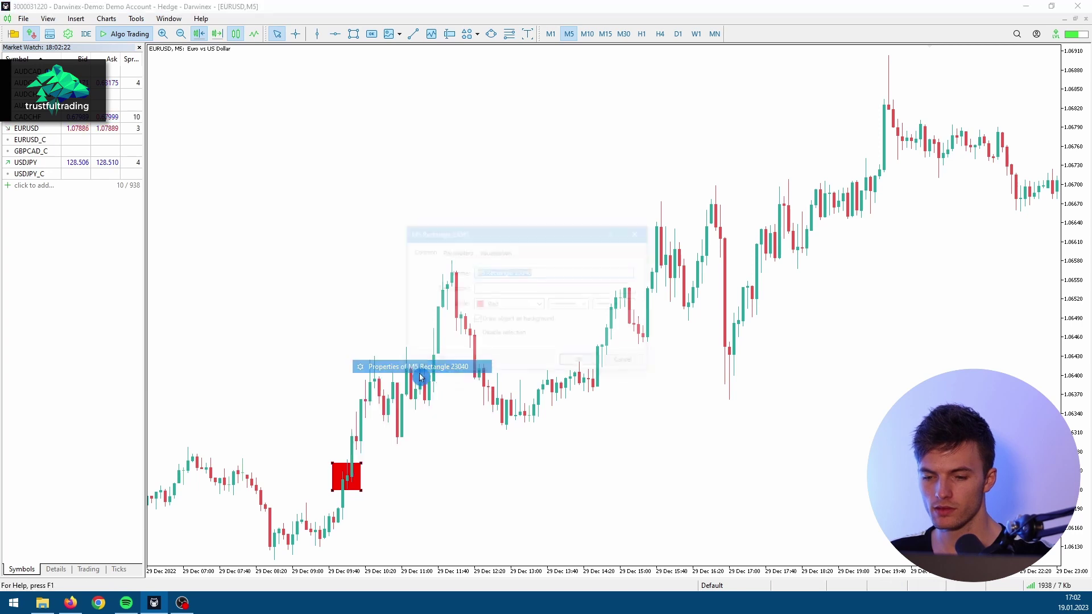
pyautogui.click(539, 304)
pyautogui.click(490, 374)
pyautogui.click(572, 364)
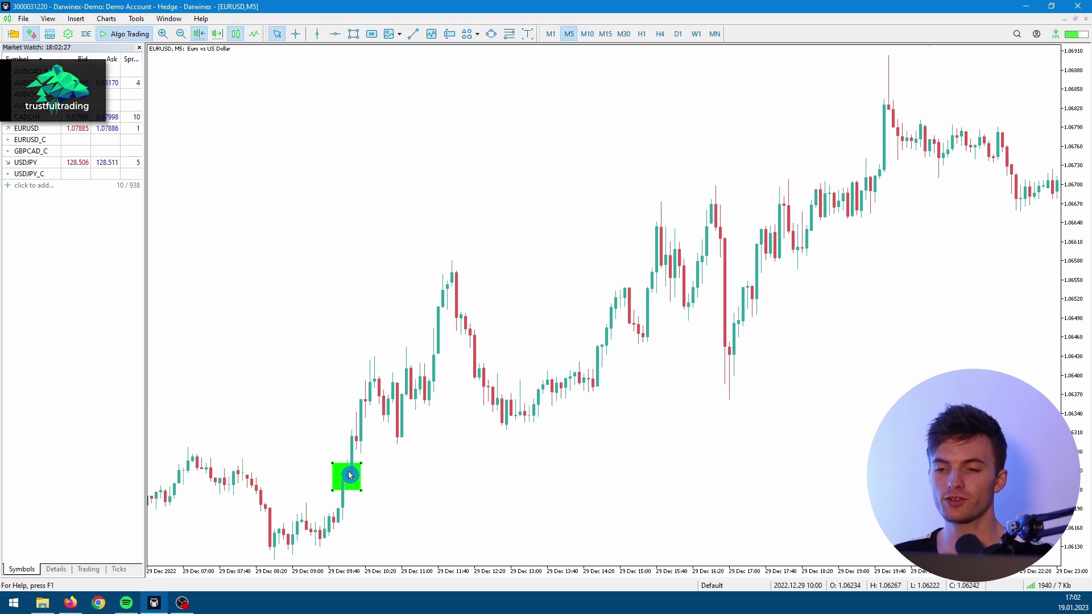
pyautogui.click(334, 34)
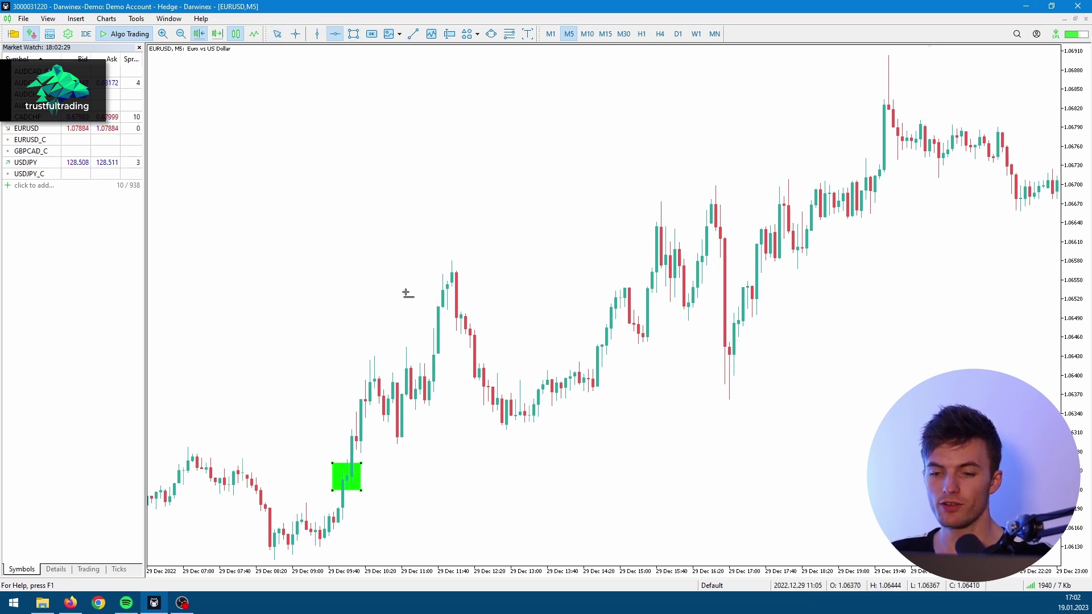
pyautogui.moveTo(429, 134); pyautogui.dragTo(418, 172)
pyautogui.rightClick(418, 172)
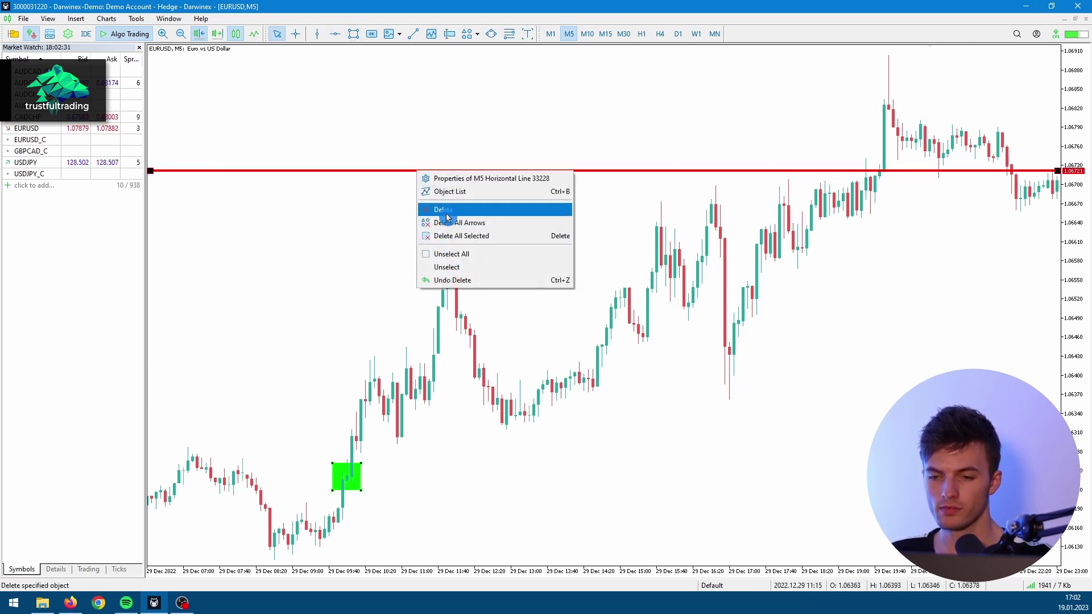
pyautogui.click(489, 179)
pyautogui.click(539, 306)
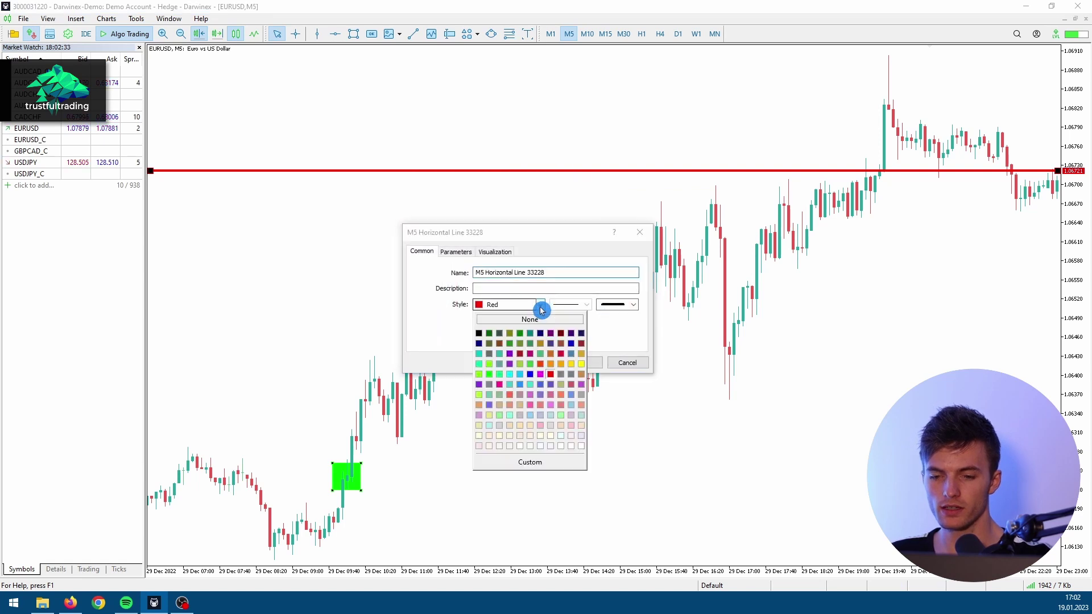
pyautogui.click(530, 388)
pyautogui.click(580, 362)
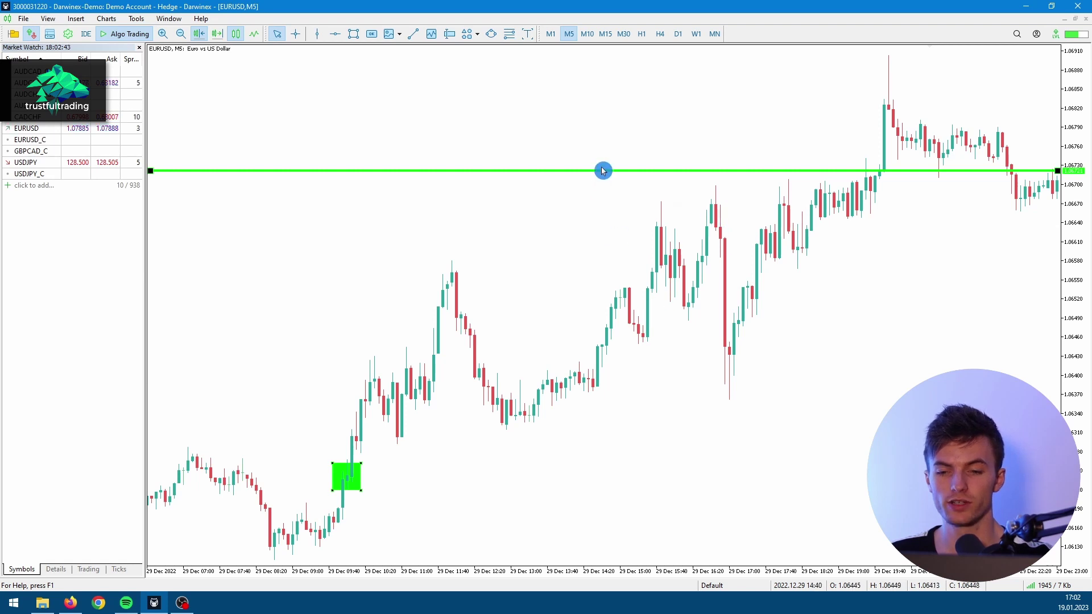
pyautogui.moveTo(603, 170); pyautogui.dragTo(546, 238)
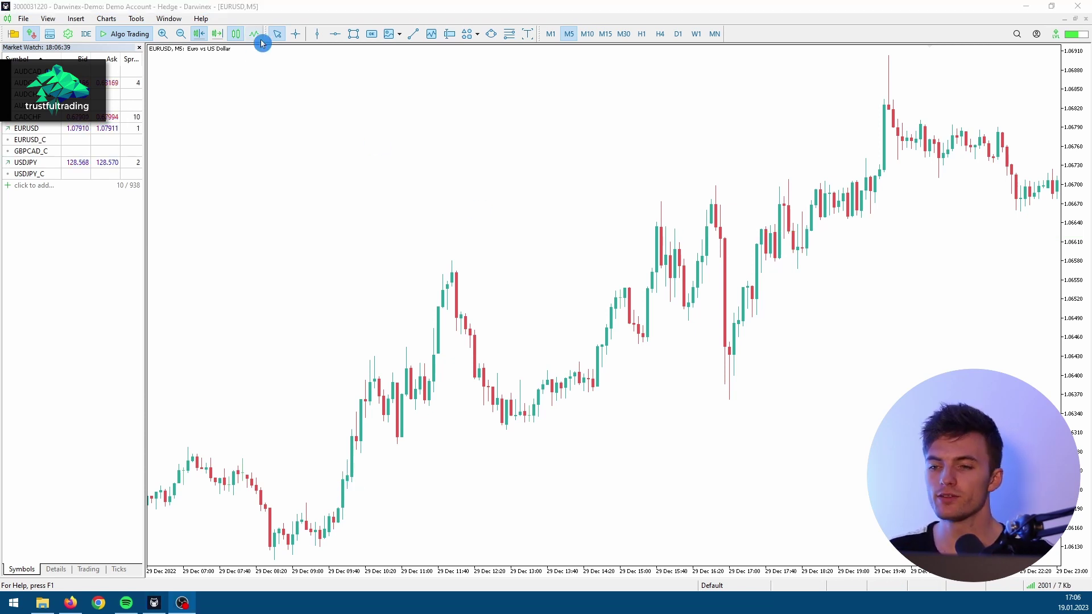
# Draw a red rectangle over the 09:50 candles and a red horizontal line at 1.06869 by the top high
pyautogui.click(353, 34)
pyautogui.moveTo(334, 468); pyautogui.dragTo(360, 492)
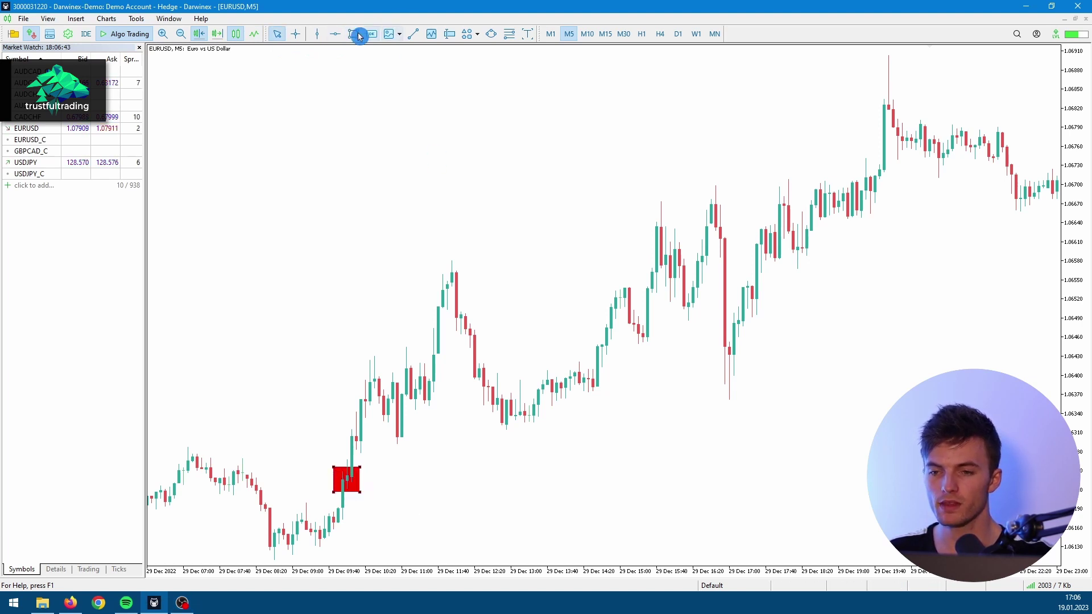
pyautogui.click(335, 34)
pyautogui.moveTo(346, 302); pyautogui.dragTo(336, 339)
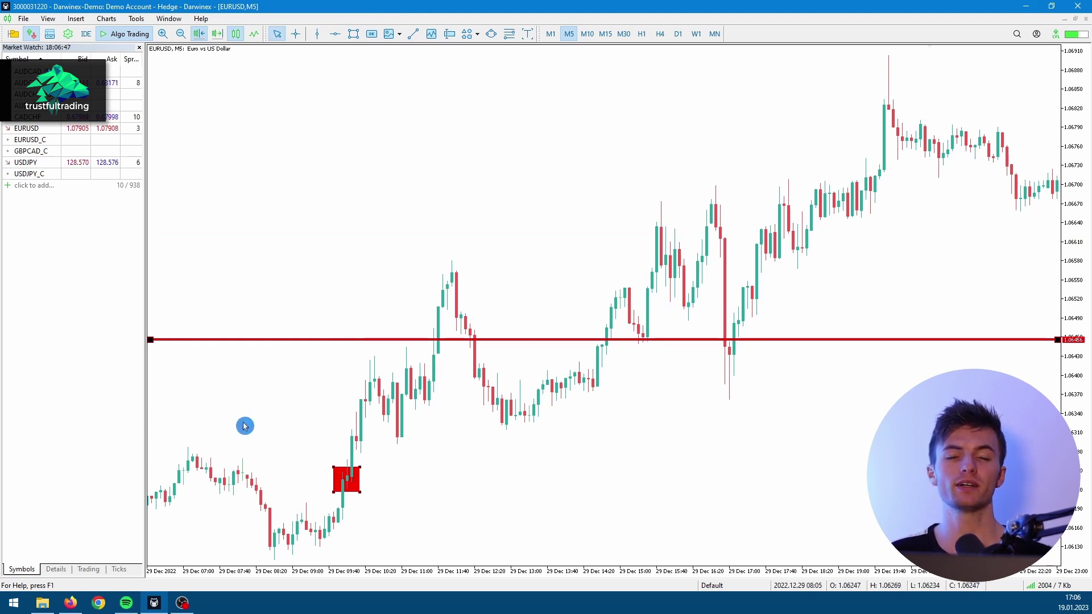
pyautogui.moveTo(334, 339); pyautogui.dragTo(420, 77)
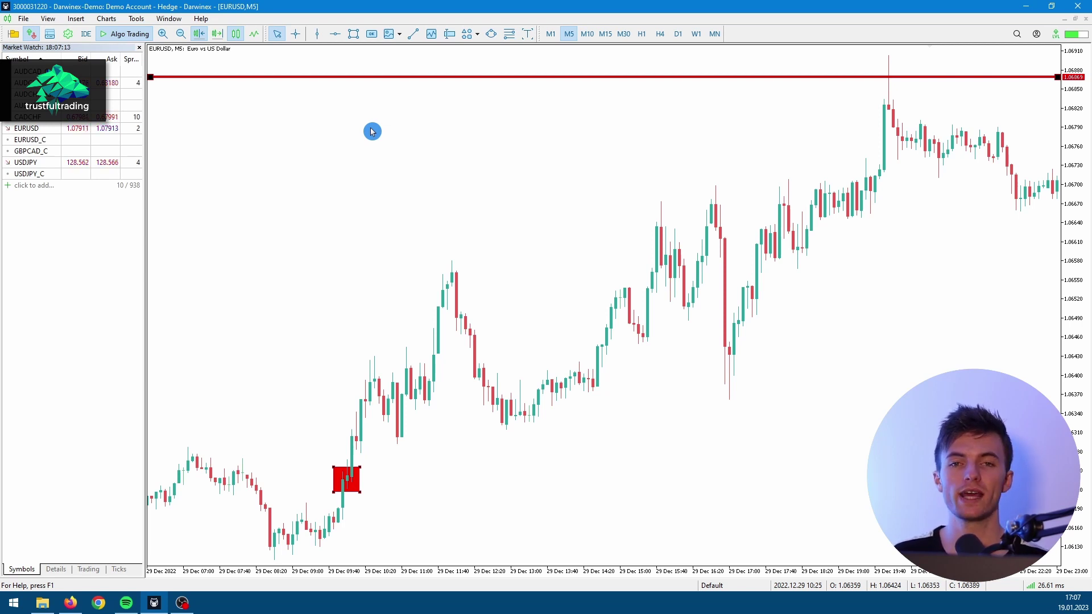
pyautogui.click(317, 34)
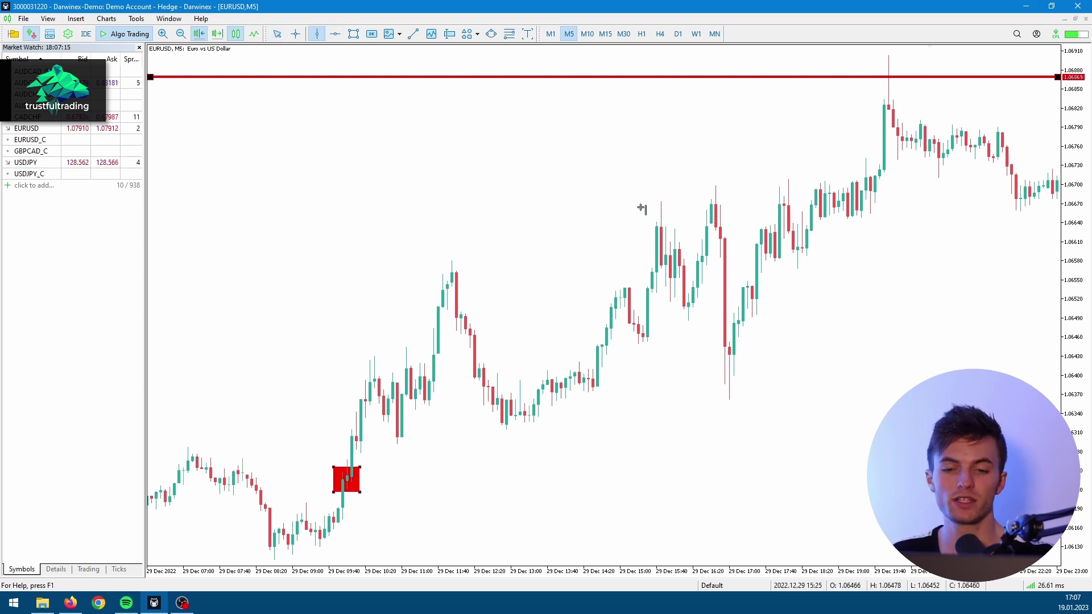
# Place a blue vertical line and adjust it to about 14:05 on 29 December
pyautogui.moveTo(671, 216); pyautogui.dragTo(737, 233)
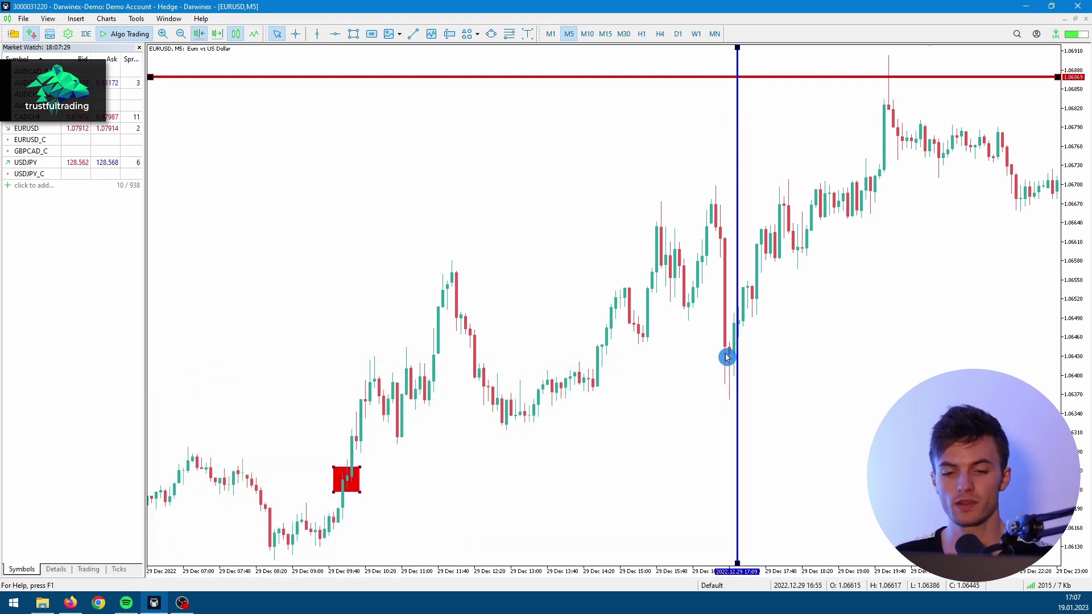
pyautogui.moveTo(737, 168); pyautogui.dragTo(715, 178)
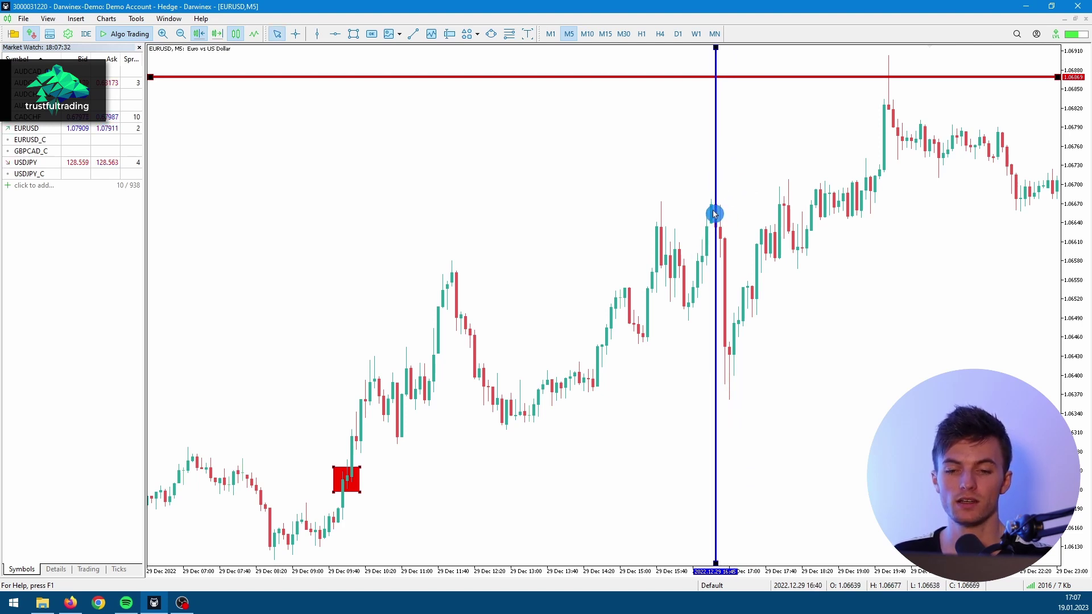
pyautogui.moveTo(713, 210); pyautogui.dragTo(569, 280)
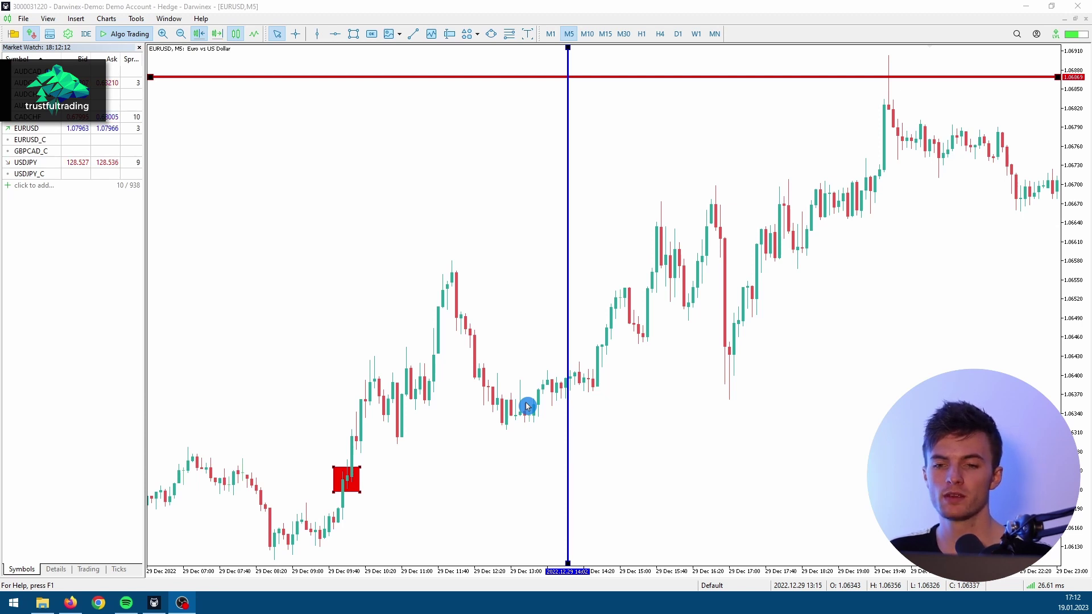
# Delete the vertical line and add a second red horizontal line at the 11:40 high near 1.0654
pyautogui.rightClick(568, 181)
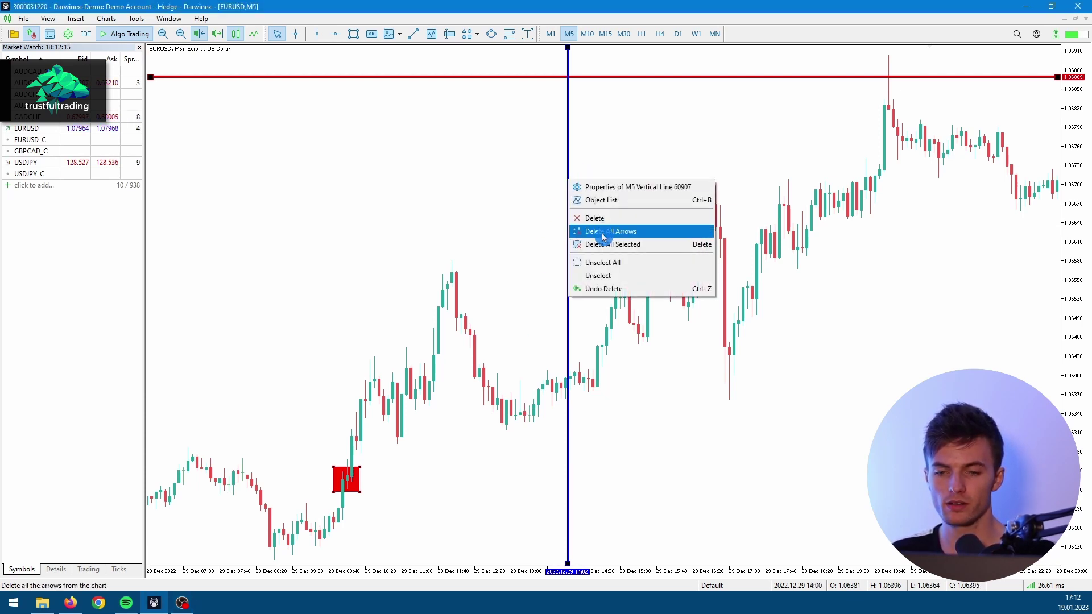
pyautogui.click(595, 218)
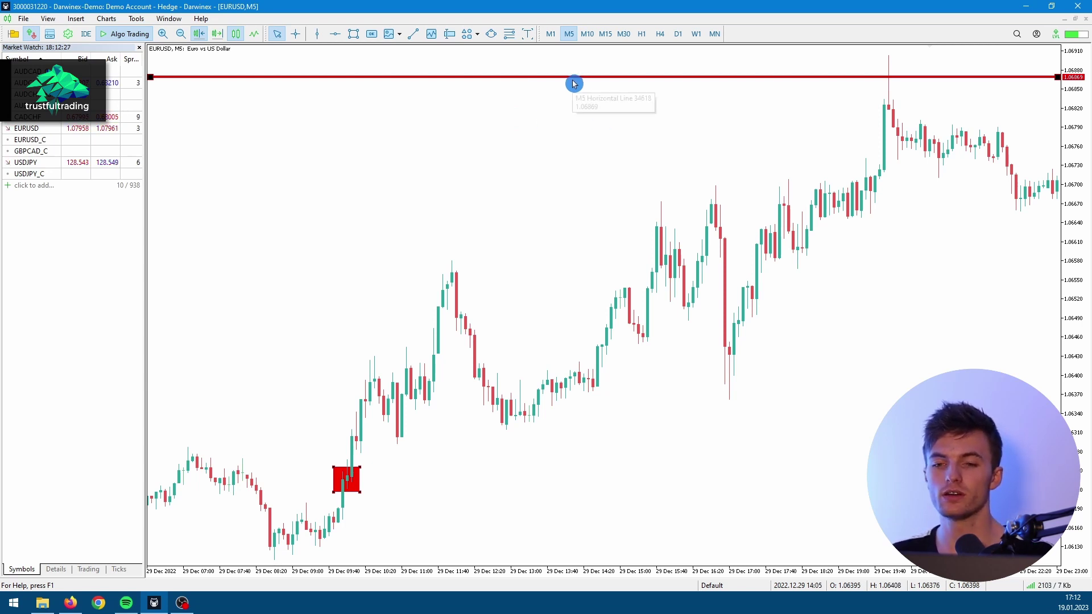
pyautogui.click(335, 34)
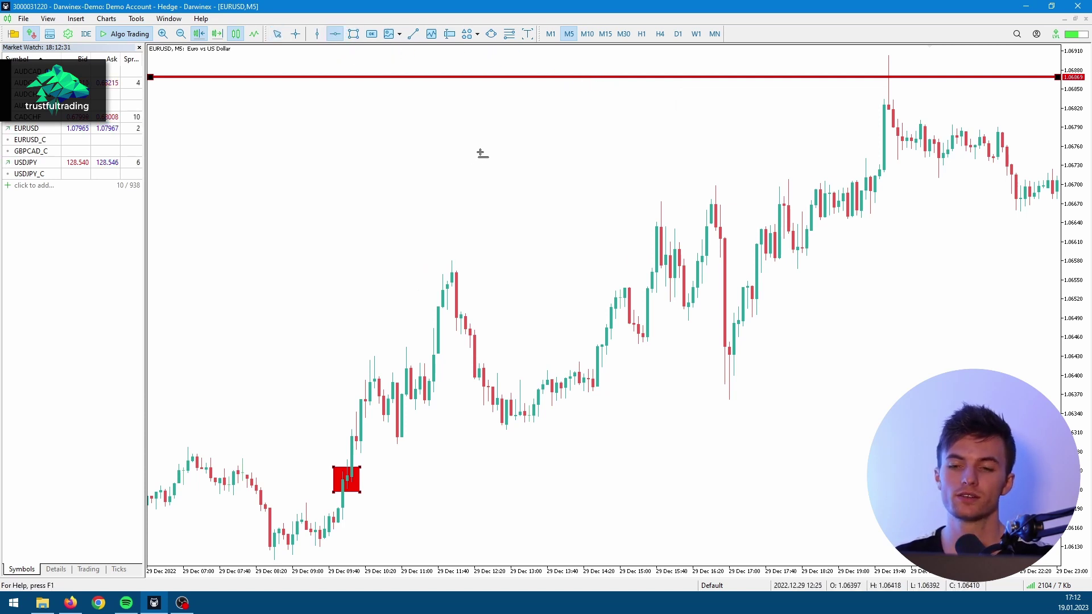
pyautogui.moveTo(472, 193); pyautogui.dragTo(397, 283)
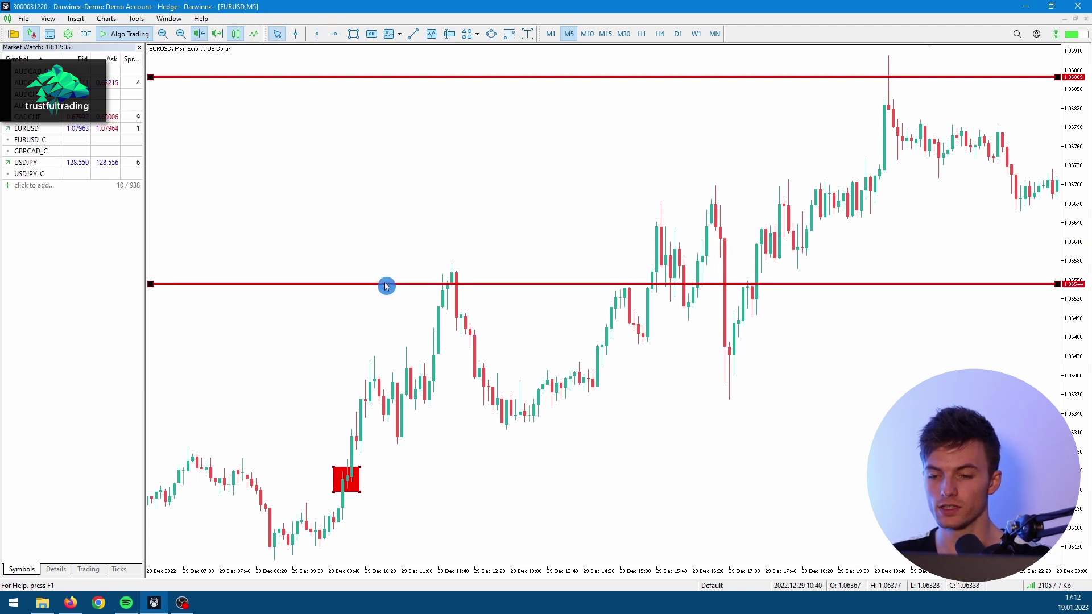